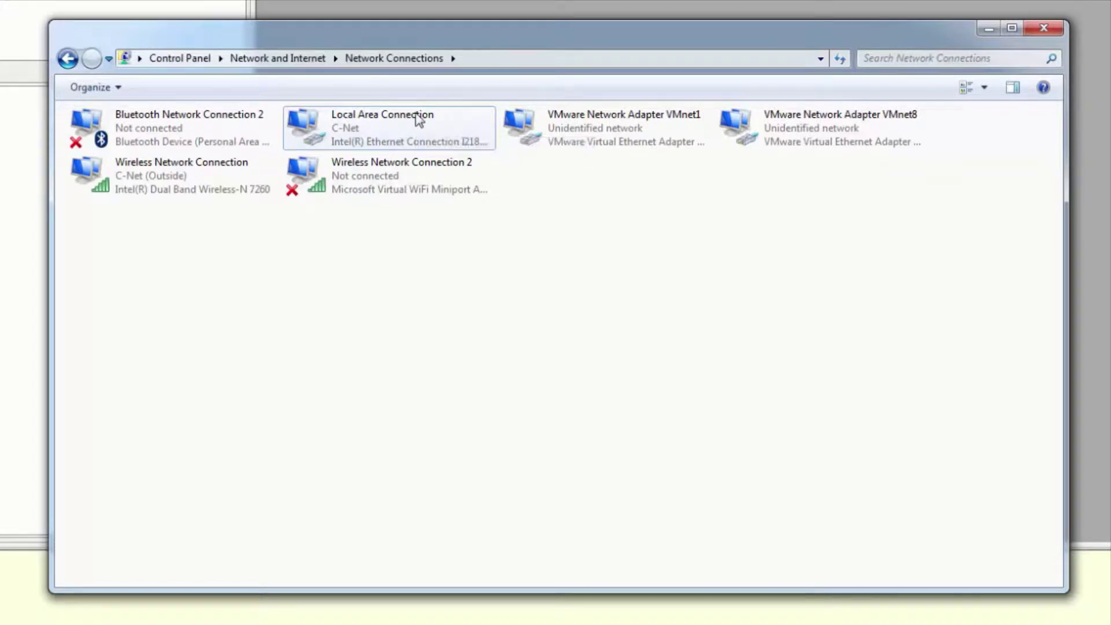
- Reach the IPv4 address settings of the Local Area Connection adapter
right_click(366, 130)
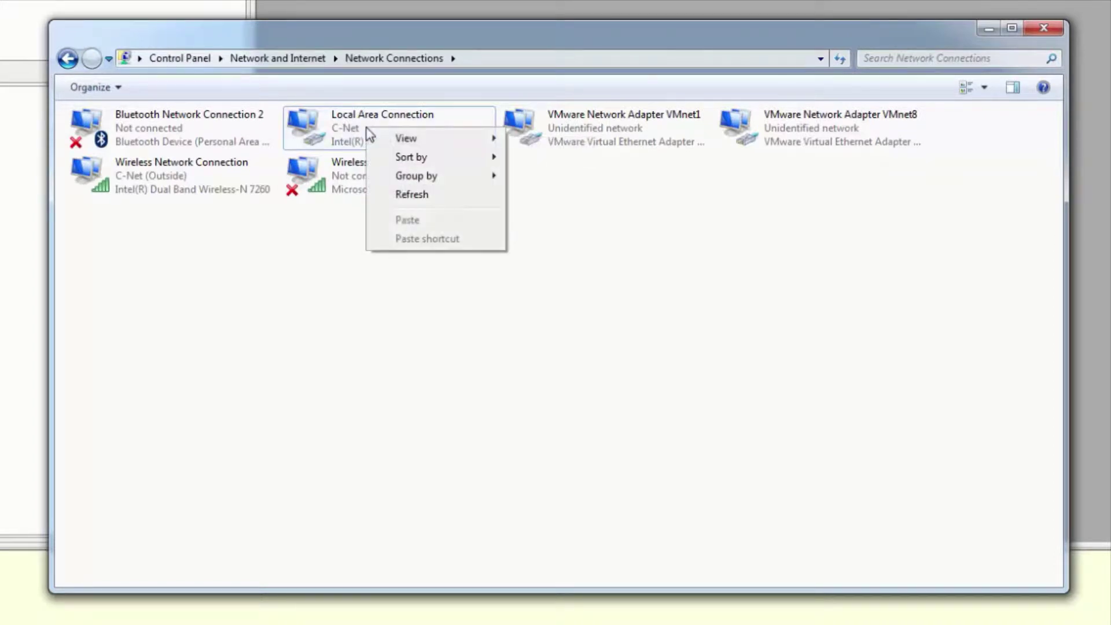
right_click(336, 121)
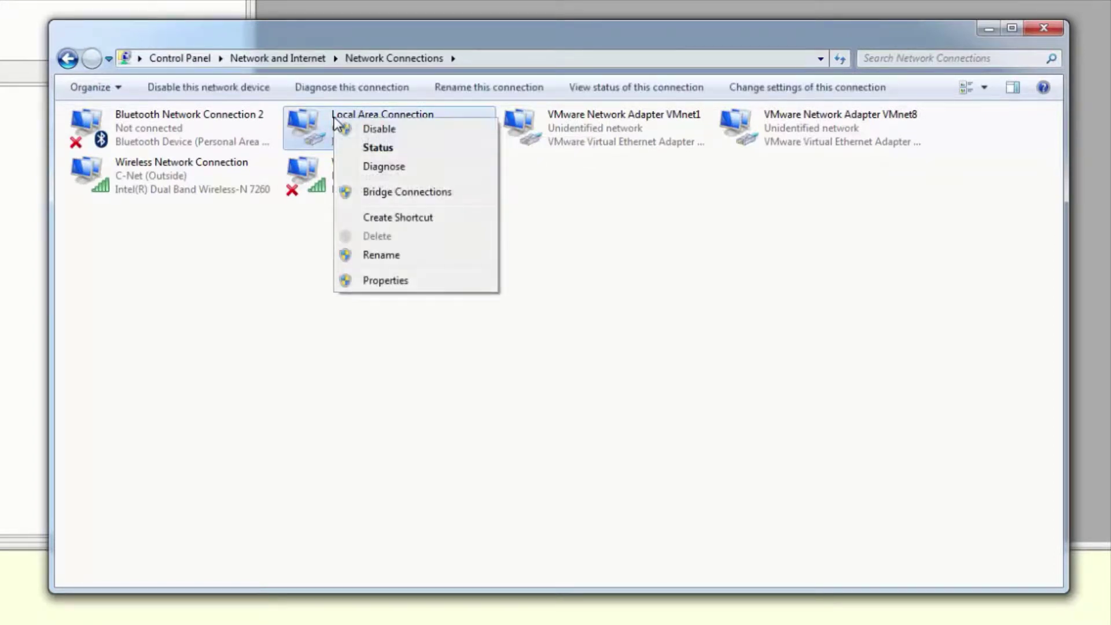
left_click(405, 283)
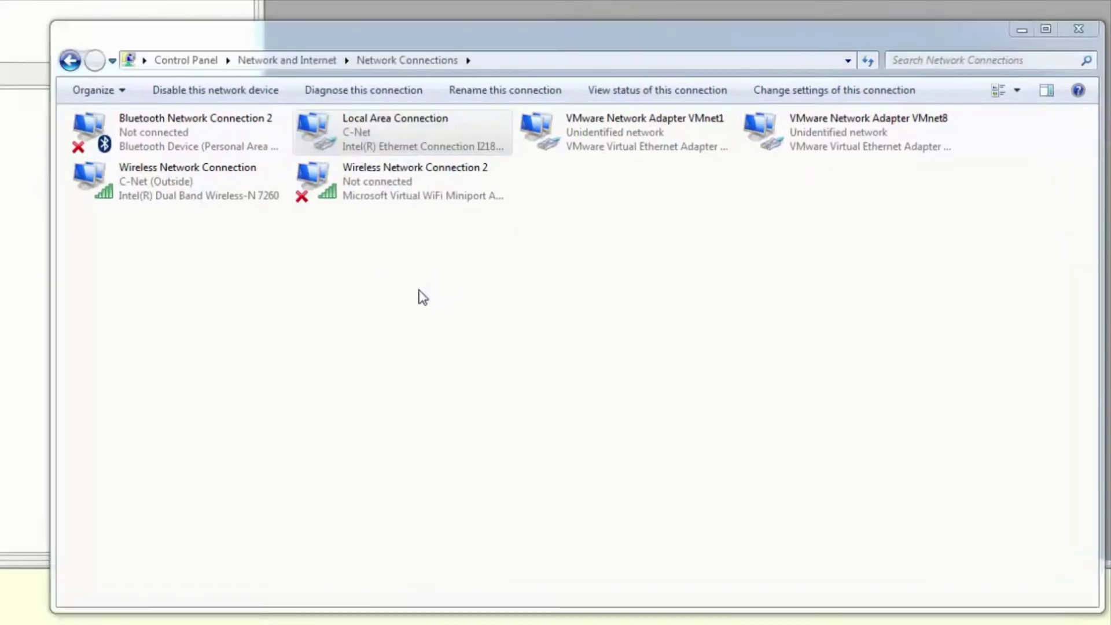
left_click(319, 365)
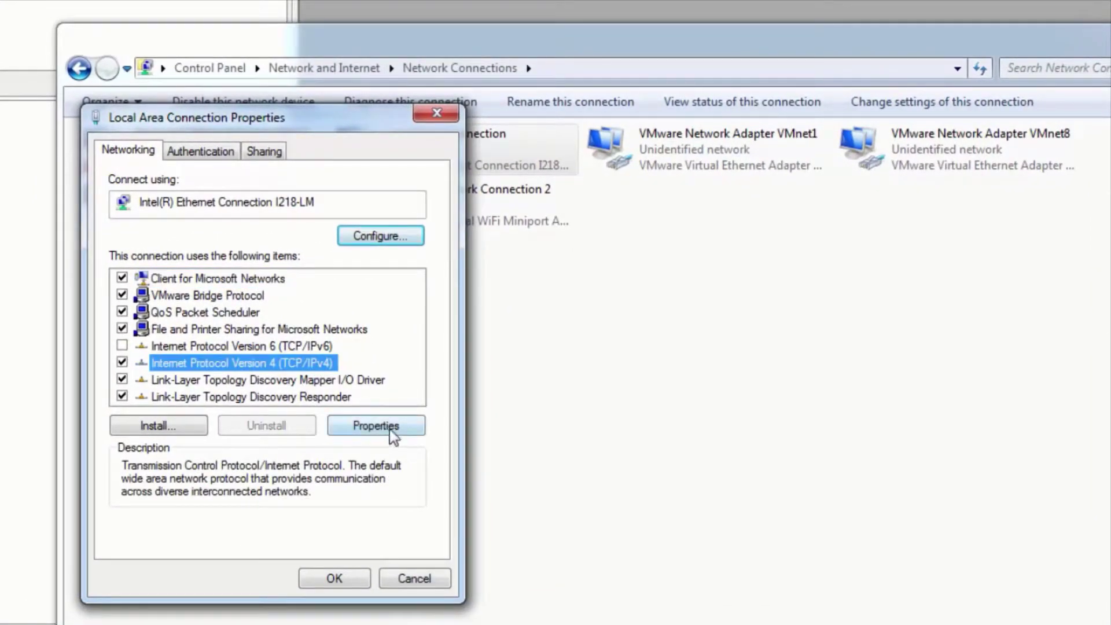
left_click(390, 429)
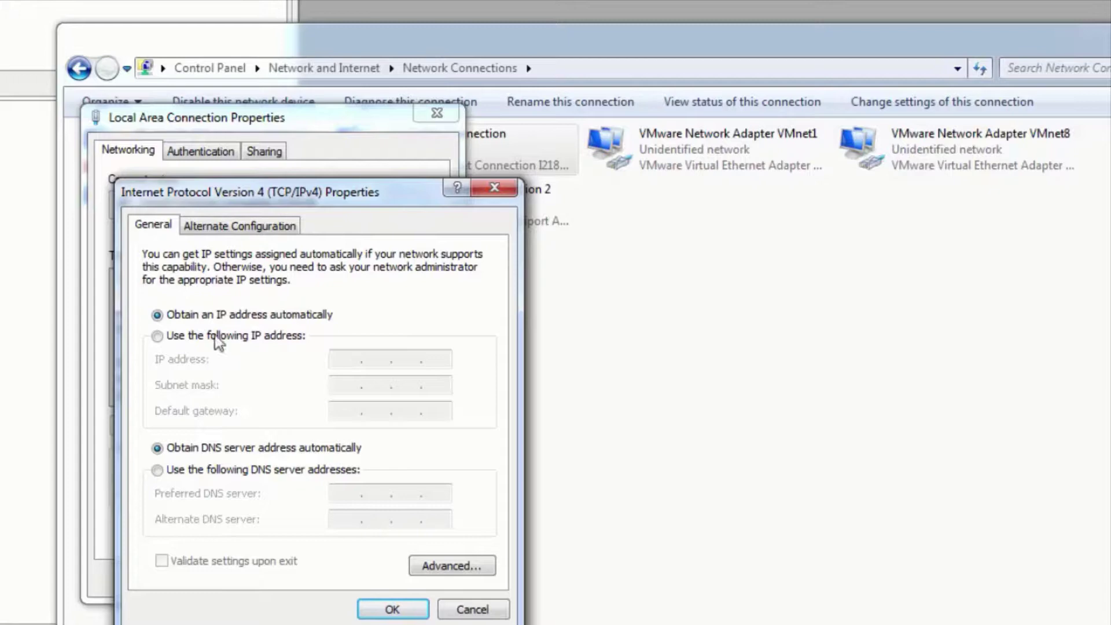
- Enter the manual IP address 192.168.111.100 with subnet mask 255.255.255.0
left_click(158, 336)
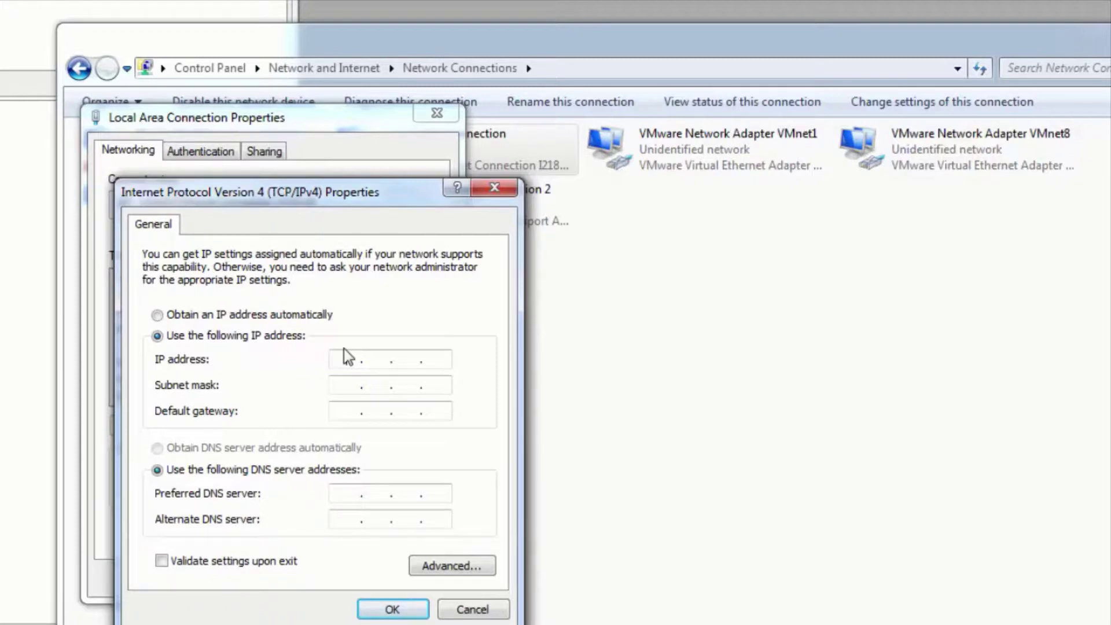
type("192 . ")
type("168 . ")
type("111 .")
type("100")
key("Tab")
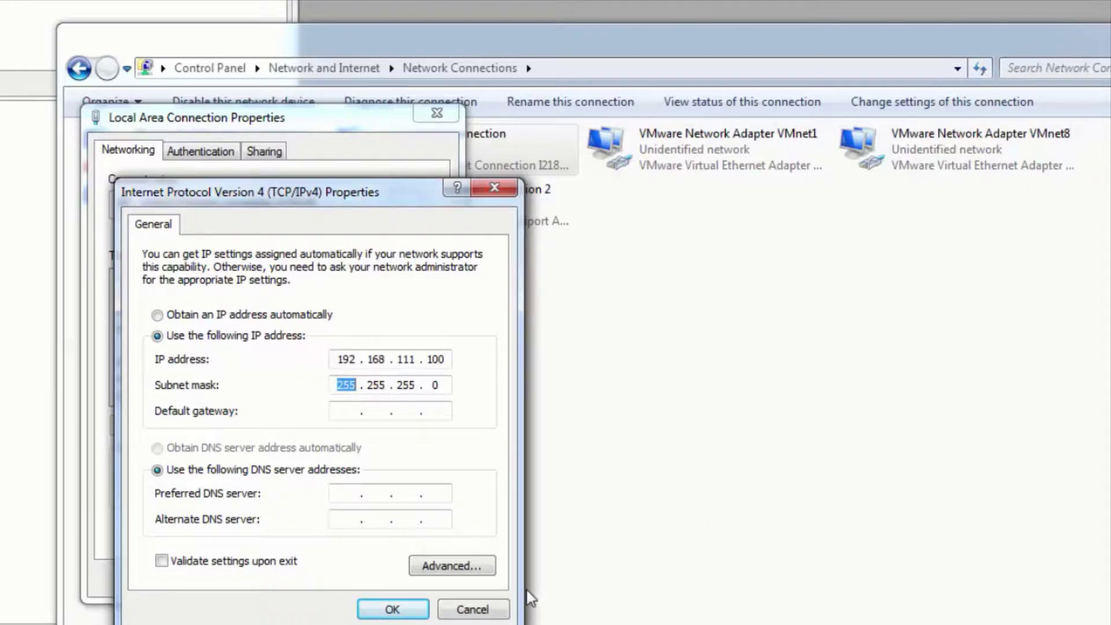
- Confirm the new IPv4 settings and close the Local Area Connection properties
left_click(392, 609)
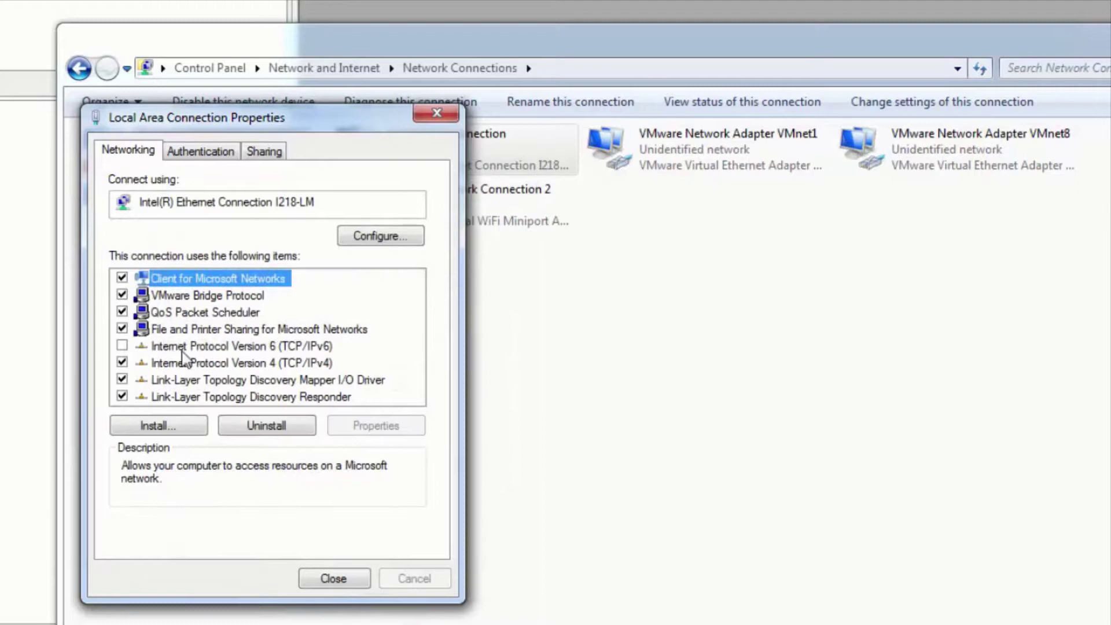
left_click(335, 579)
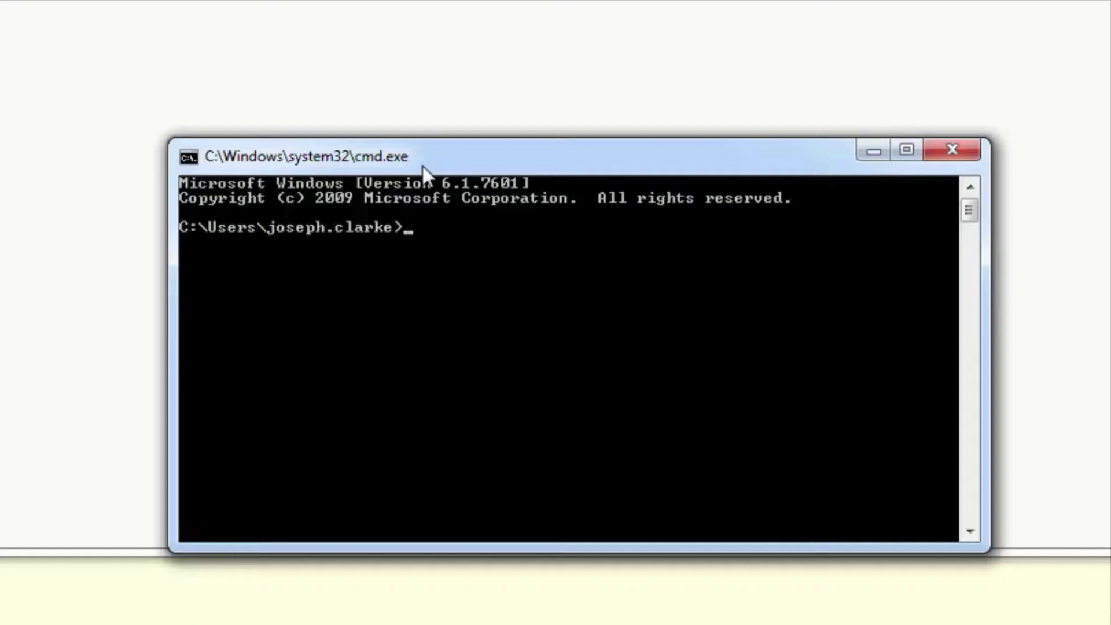
type("pi")
type("ng 192.168")
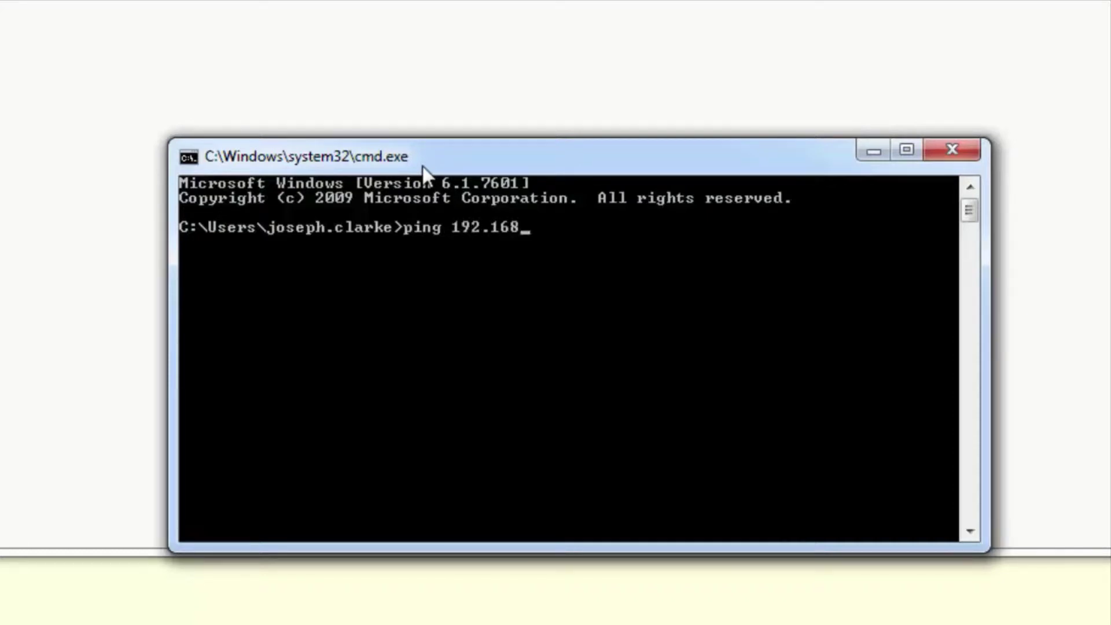
type(".111.222")
- Run 'ping 192.168.111.222' to check the device answers
key("Return")
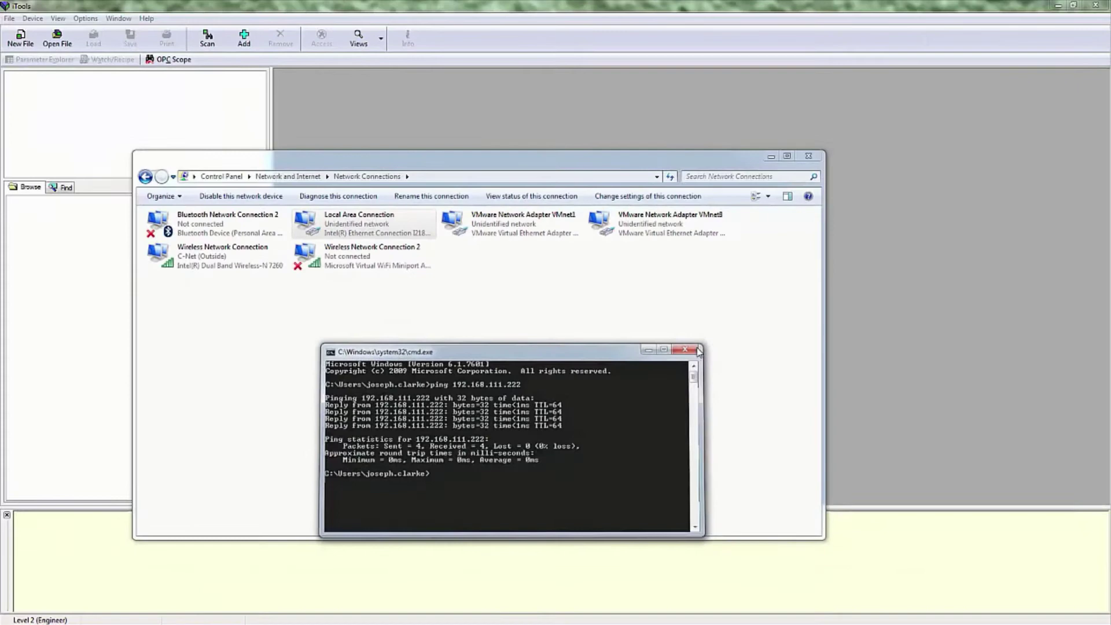
- Hide Network Connections and launch iTools (32-bit) from Control Panel's all-items list
left_click(769, 158)
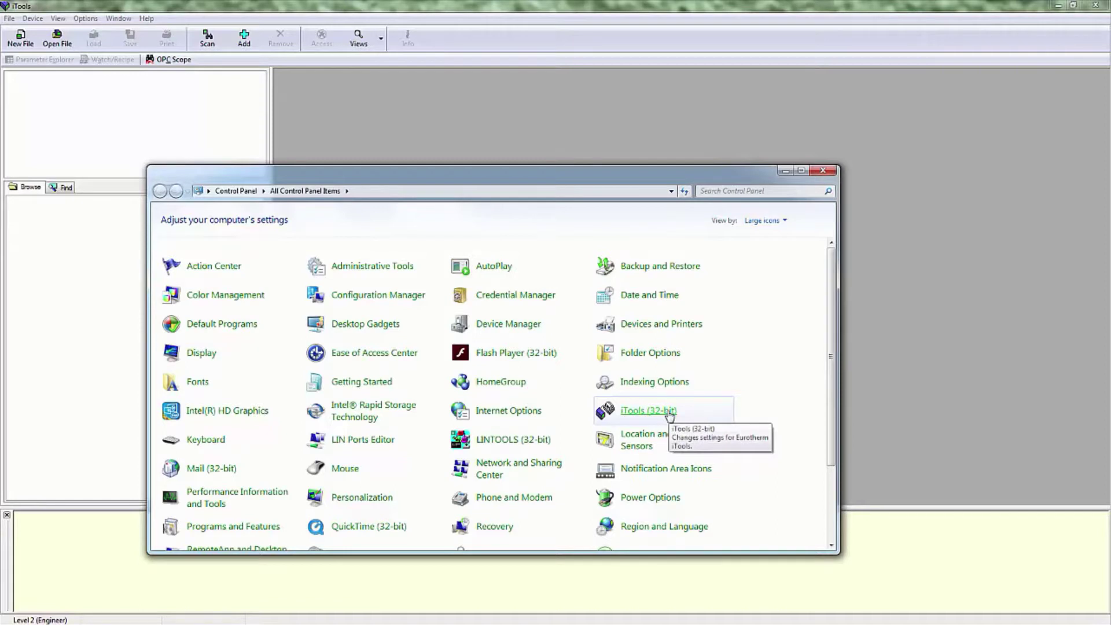
left_click(670, 416)
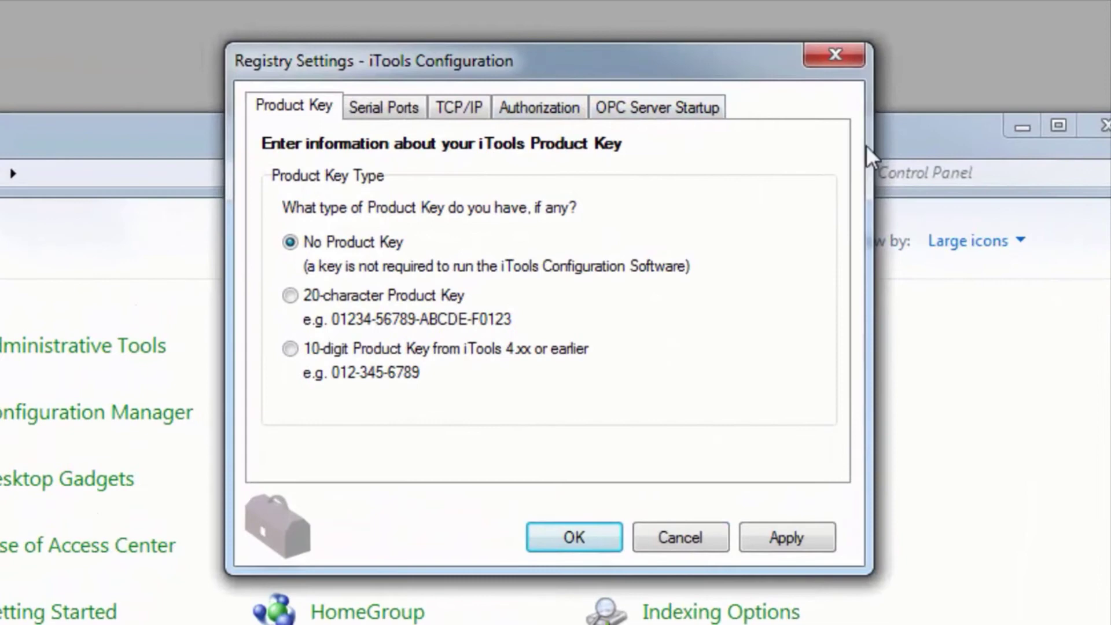
- Start a new TCP/IP port from the iTools Configuration TCP/IP page
left_click(472, 110)
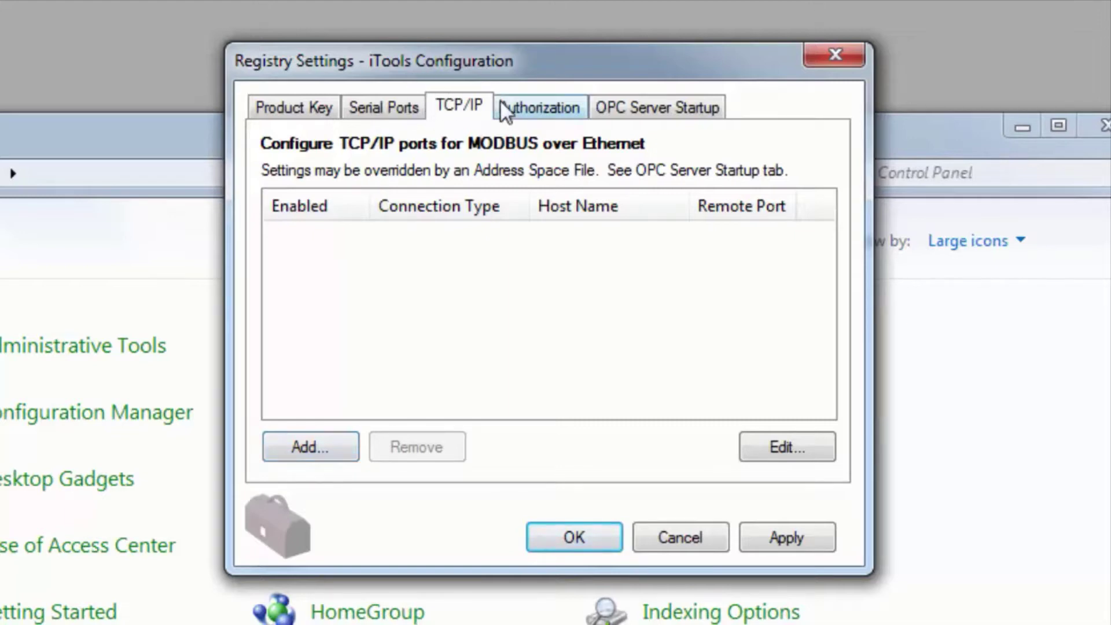
left_click(312, 450)
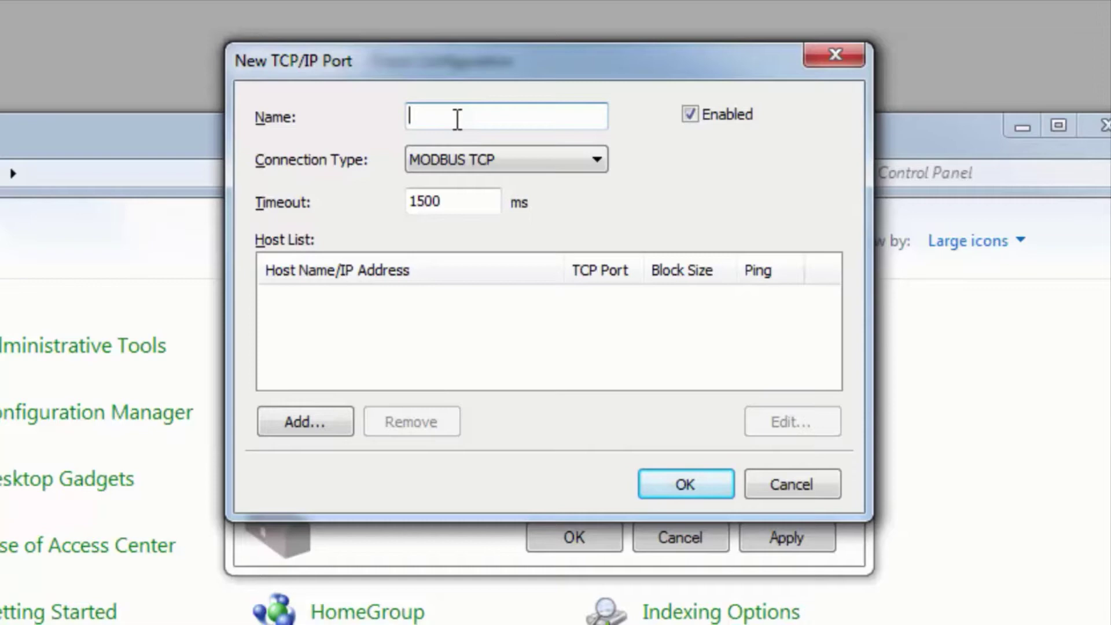
type("De")
type("vice ")
type("1")
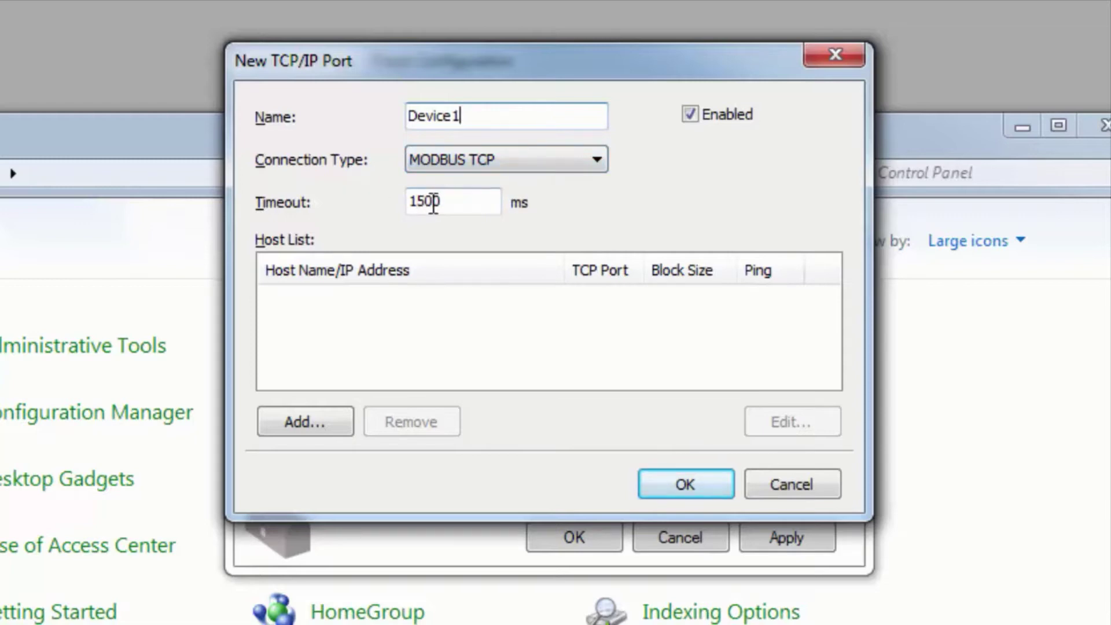
- Add host 192.168.111.222 and confirm the Device1 Modbus TCP port on port 502
left_click(316, 421)
type("19")
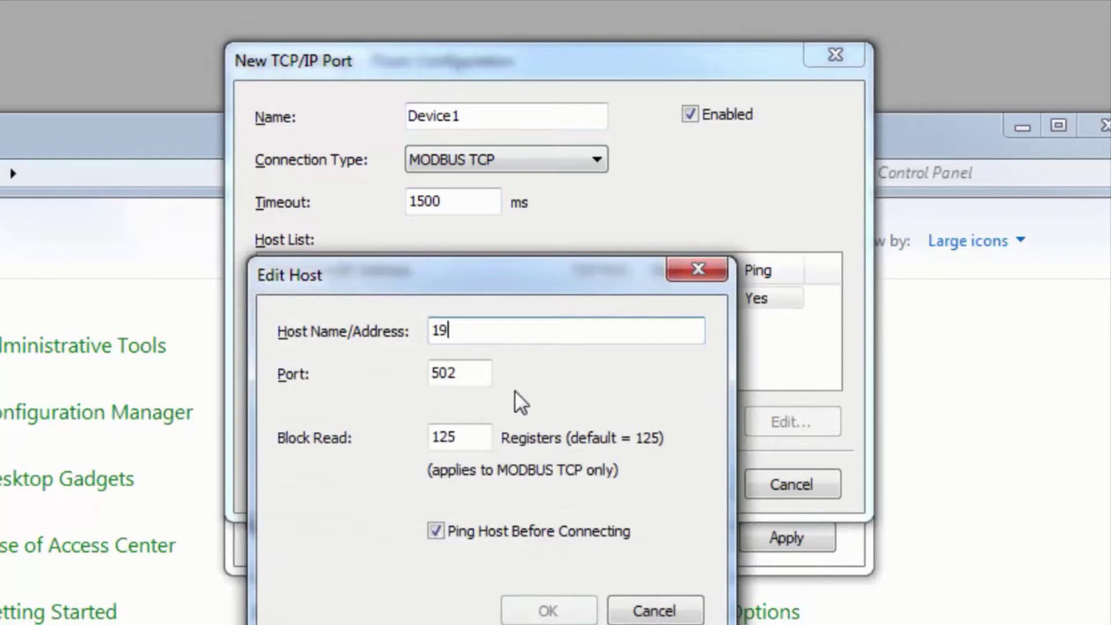
type("2.168.111.22")
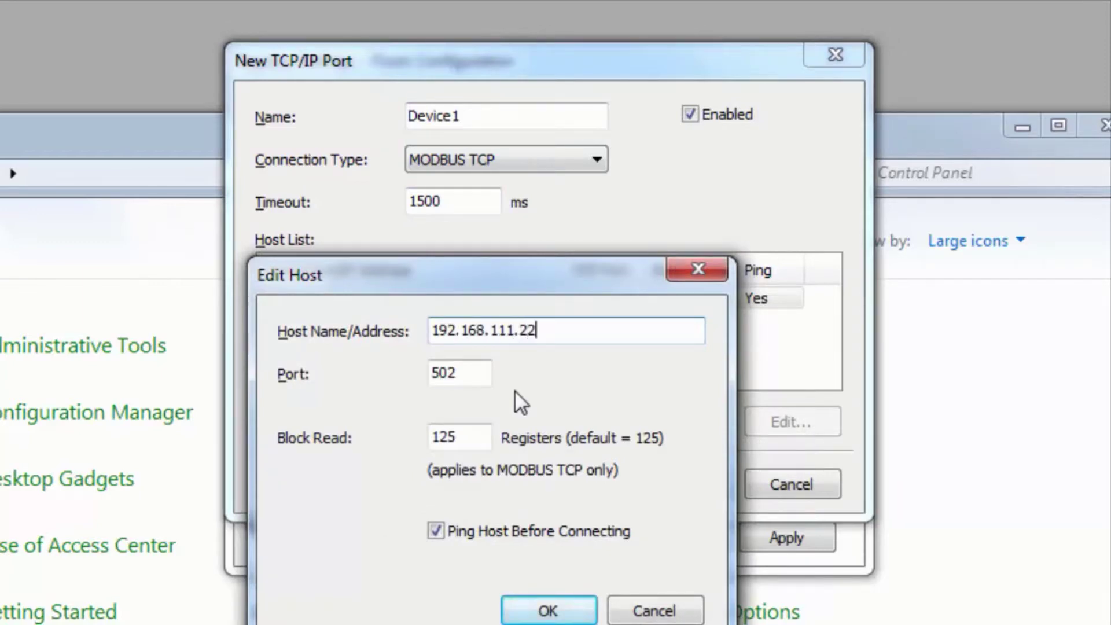
type("2")
left_click(542, 609)
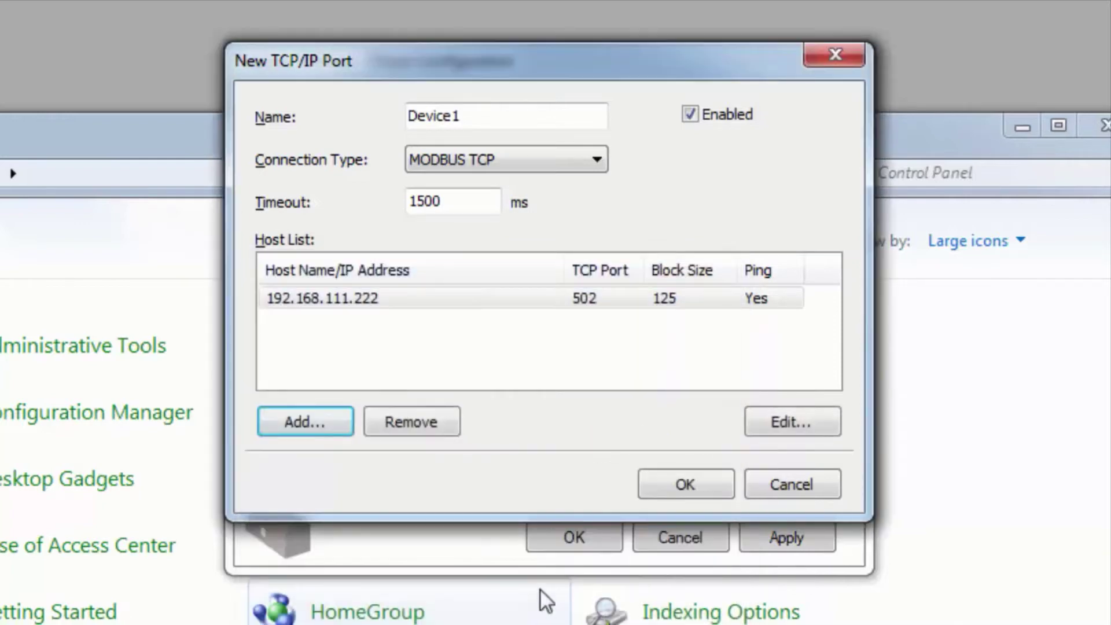
left_click(689, 486)
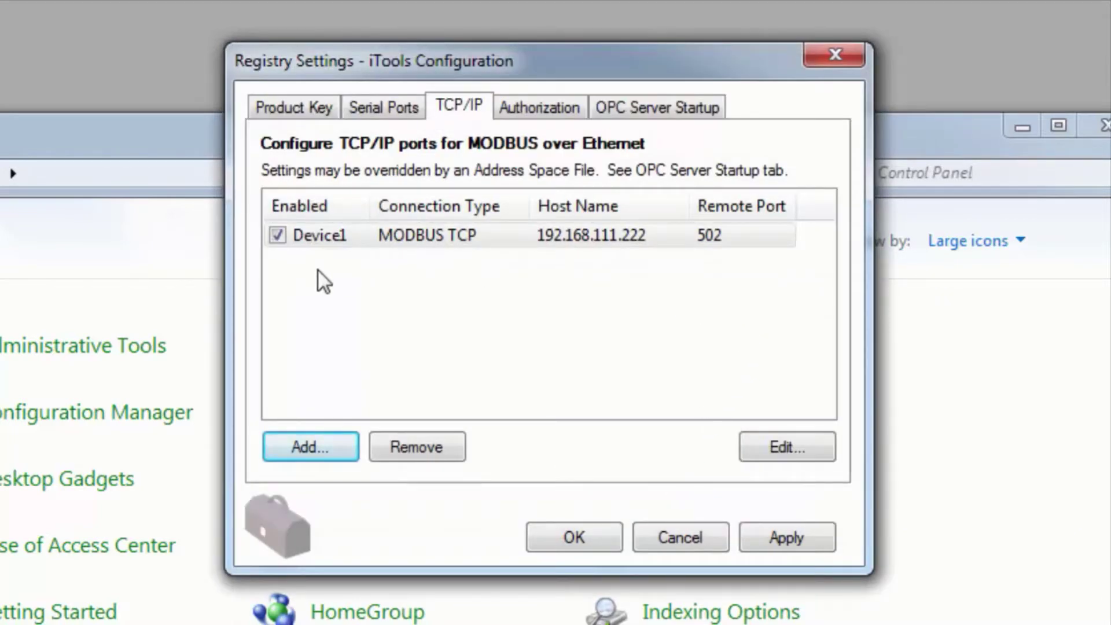
- Select Device1, apply and save the configuration, and return to the iTools window
left_click(455, 241)
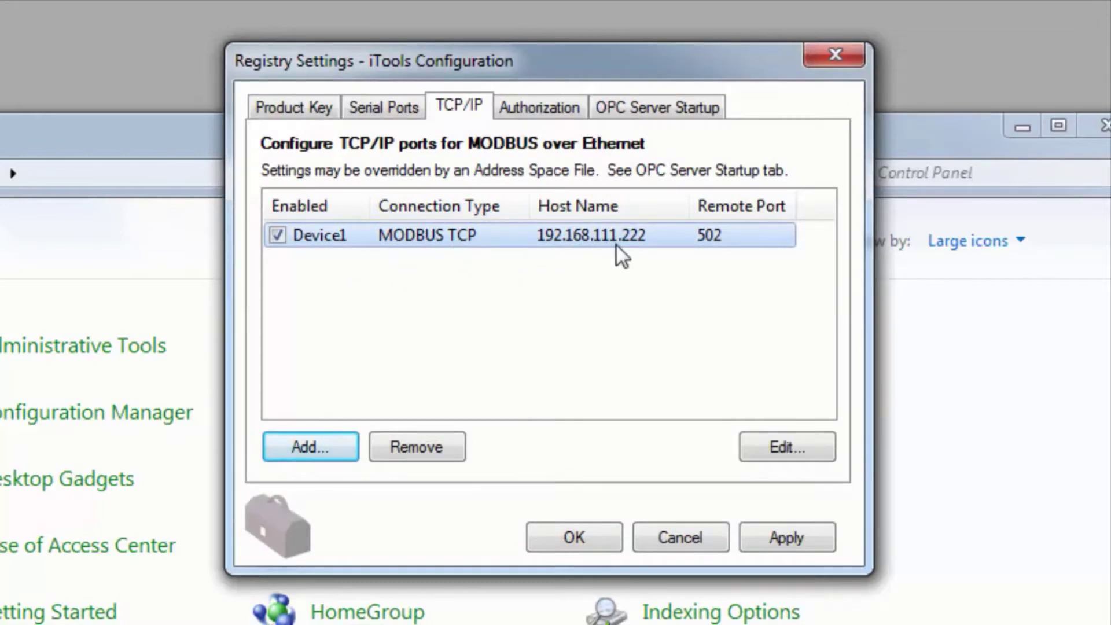
left_click(805, 542)
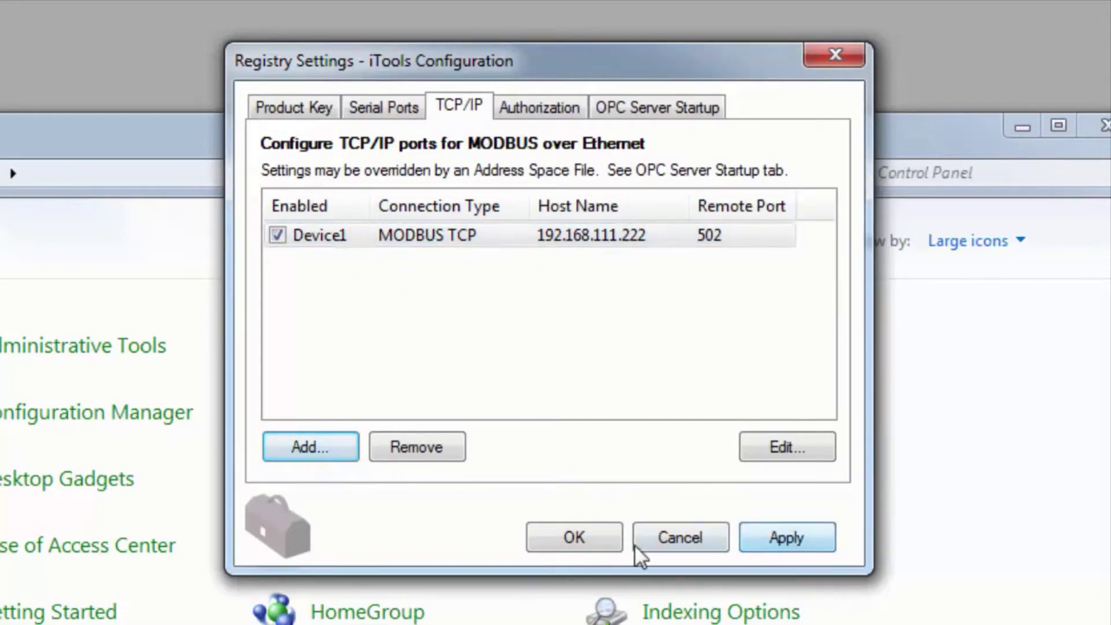
left_click(584, 534)
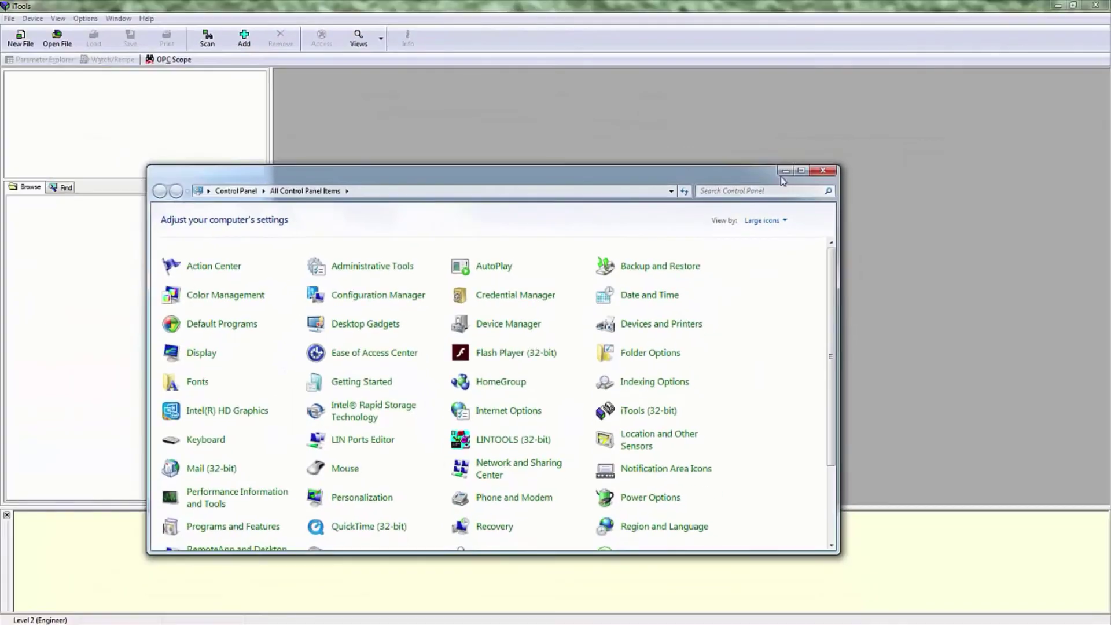
left_click(785, 172)
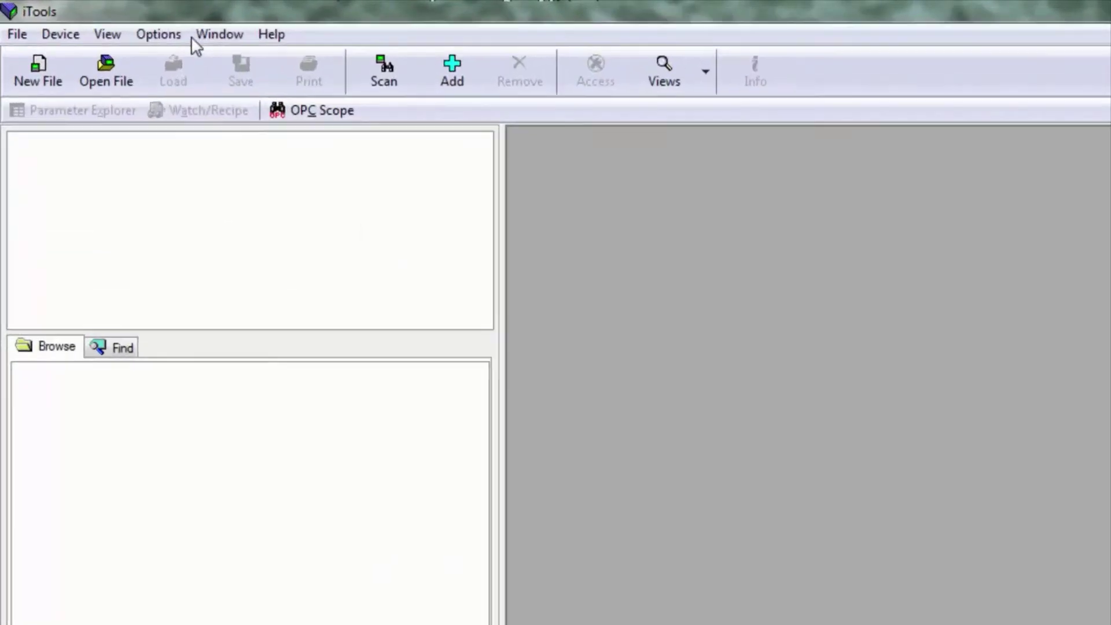
- Show the hidden OPC server window via Options > Advanced > Show Server
left_click(197, 46)
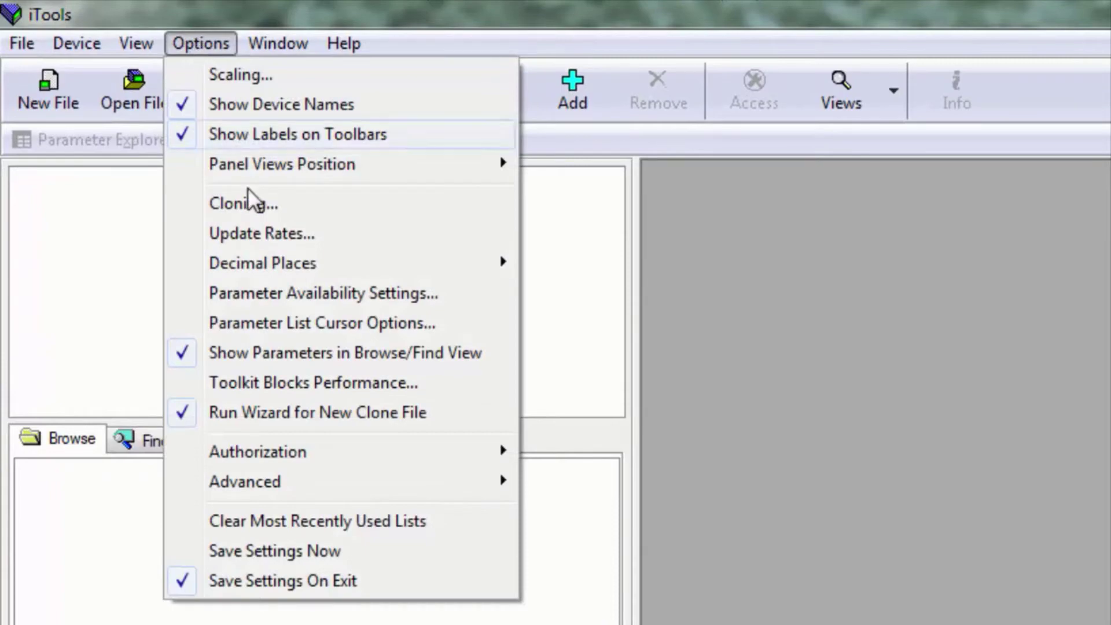
mouse_move(245, 483)
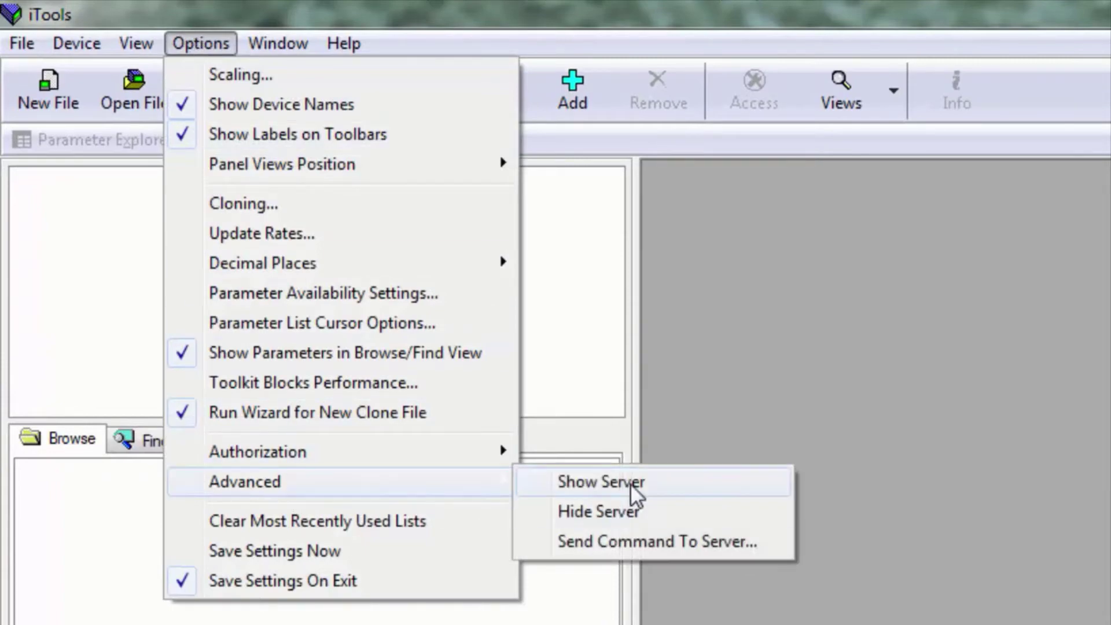
left_click(630, 482)
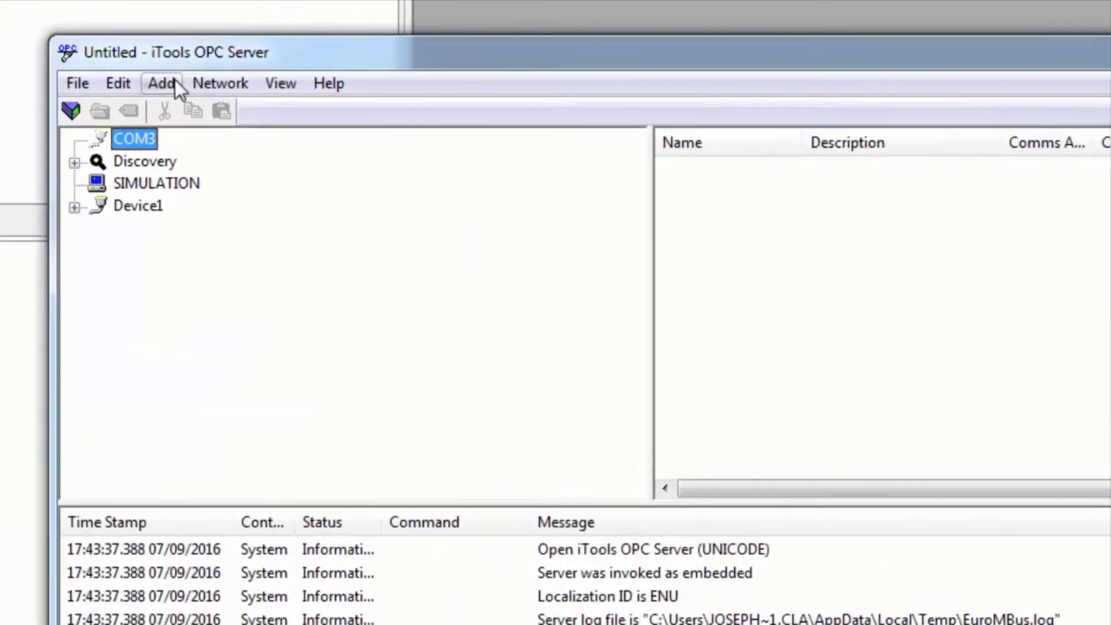
- Start a new TCP network port named Device2 and add a LocalHost host on port 502
left_click(159, 107)
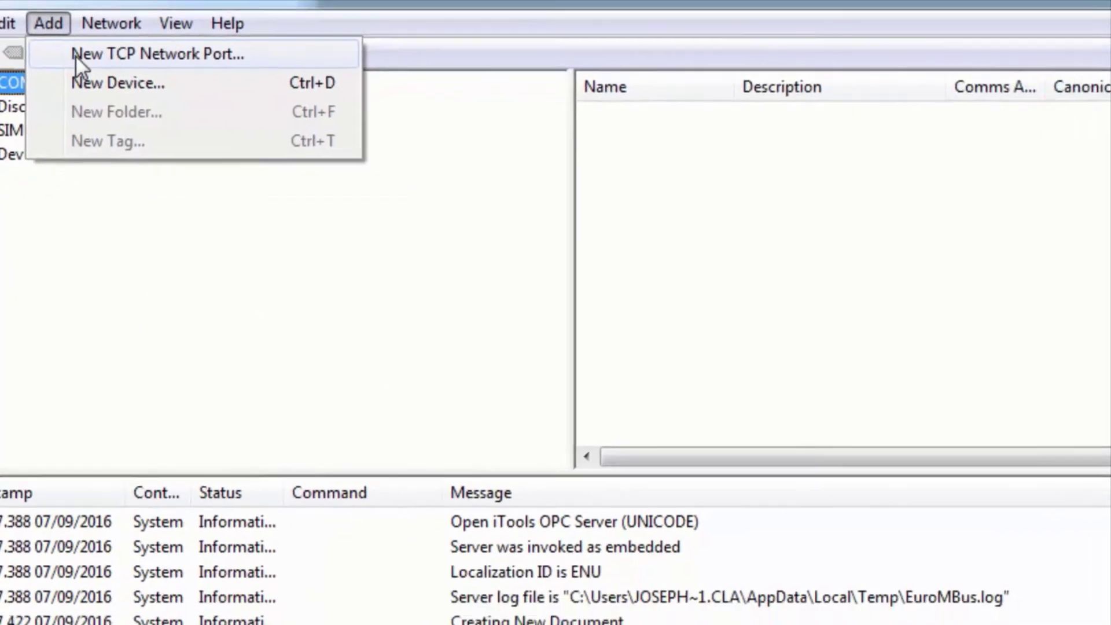
left_click(190, 109)
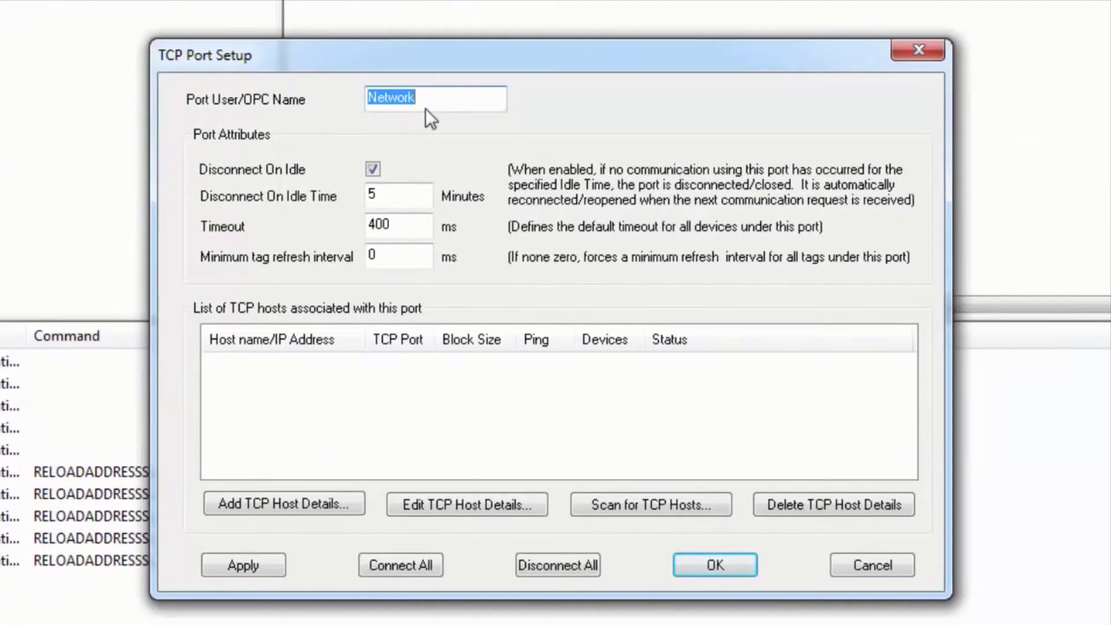
type("De")
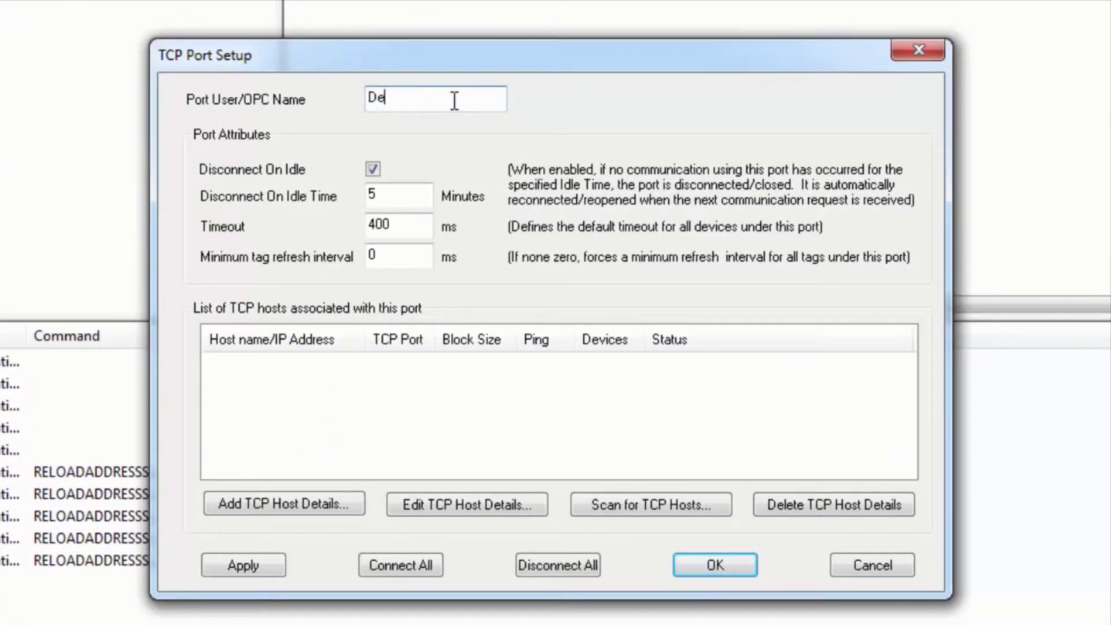
type("vice2")
left_click(309, 509)
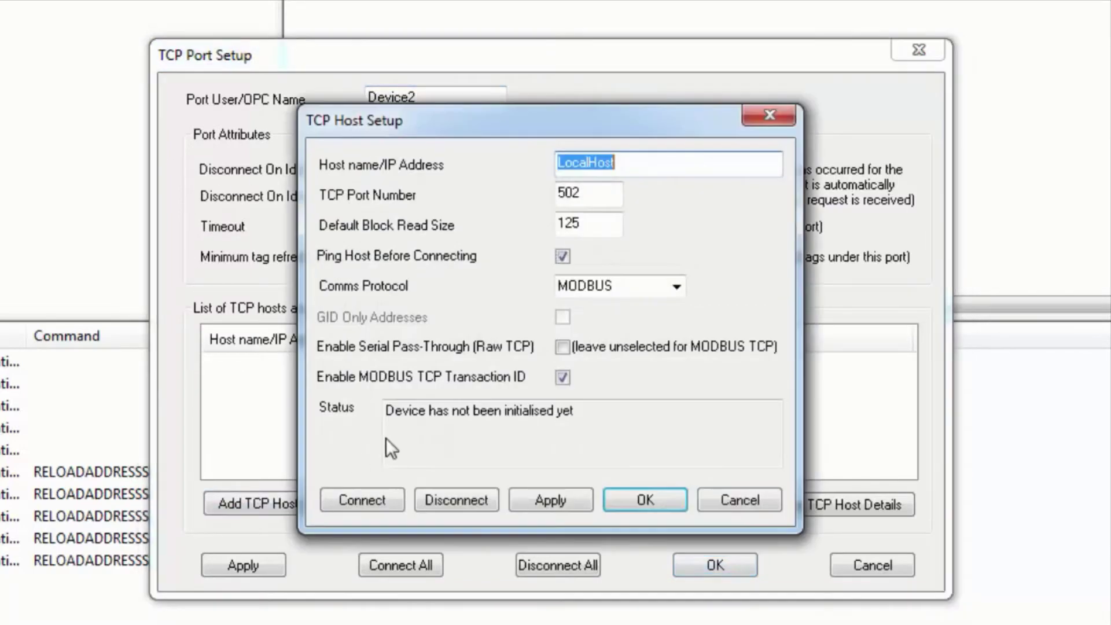
type("192")
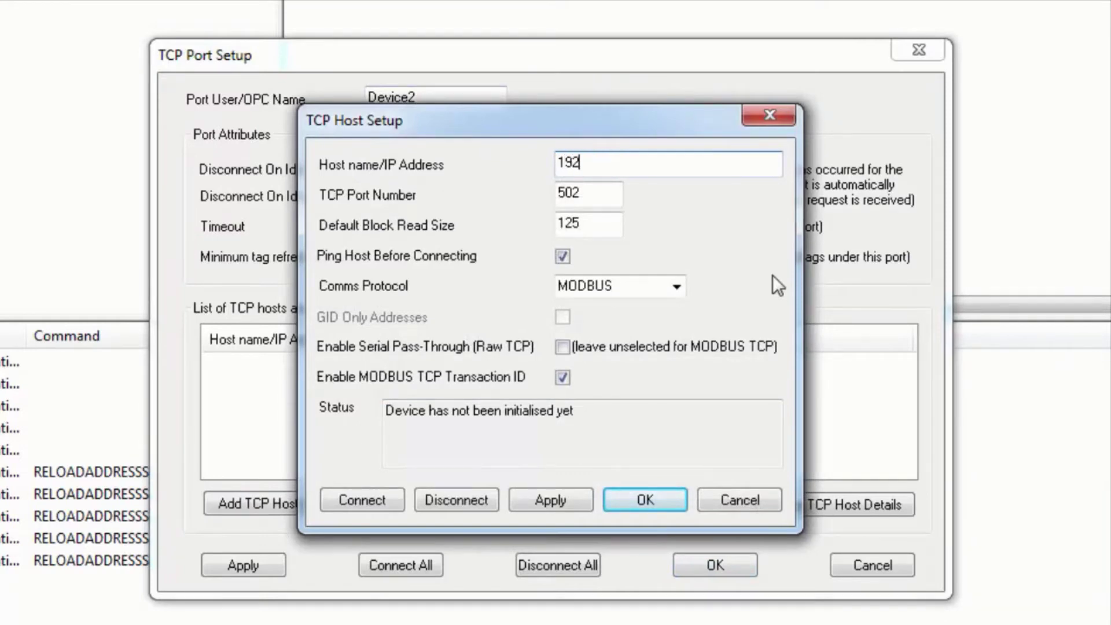
type(".168")
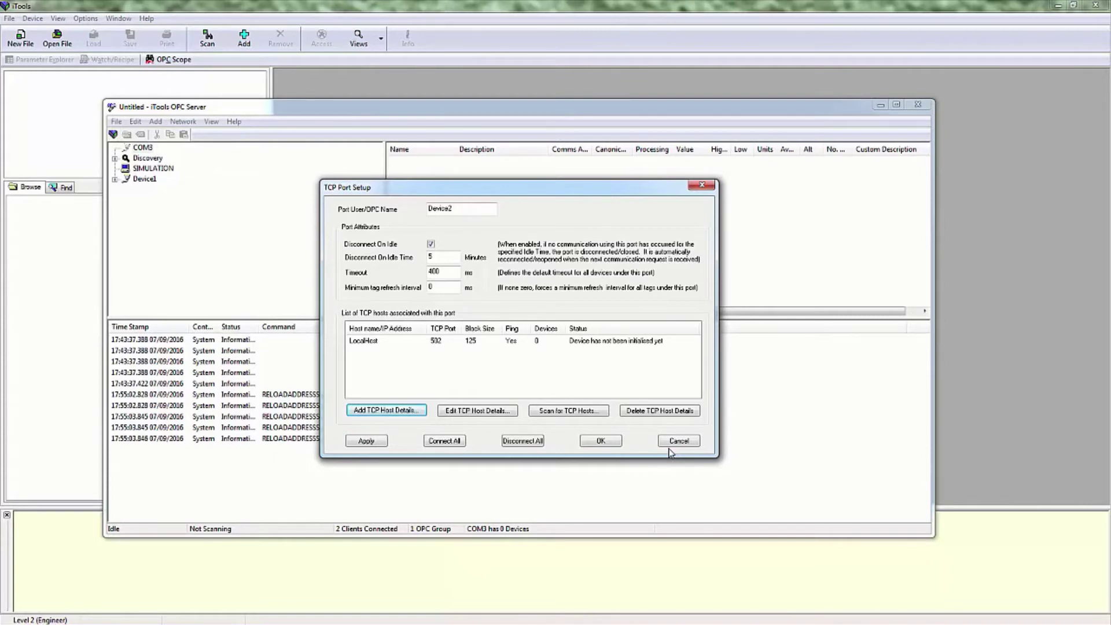
- Cancel the Device2 port setup, then start and cancel a Save As of the address space
left_click(686, 441)
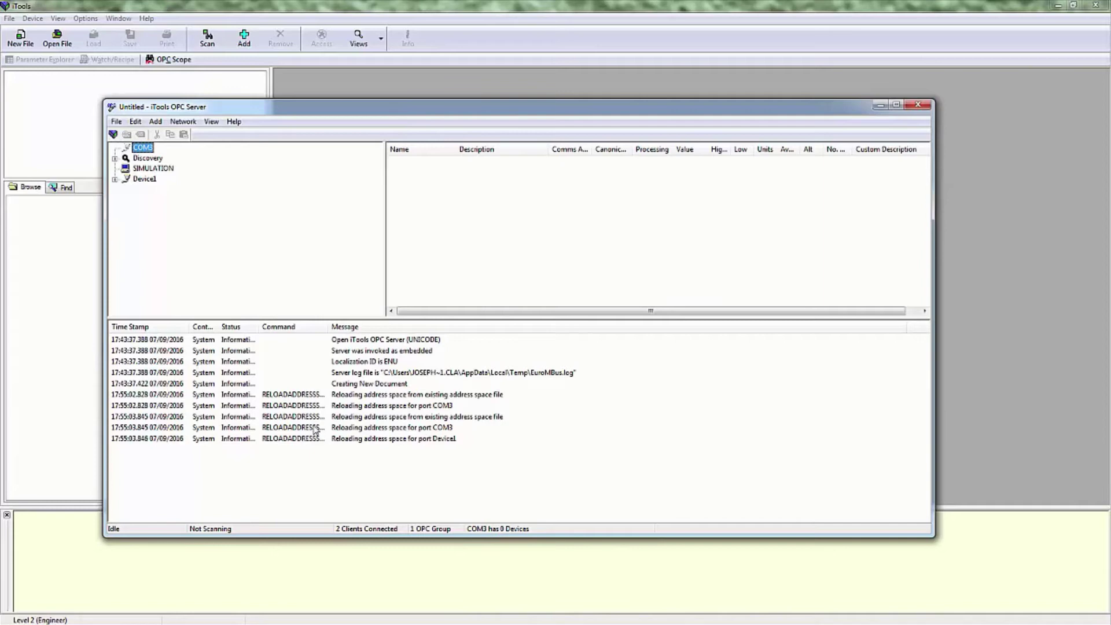
left_click(116, 123)
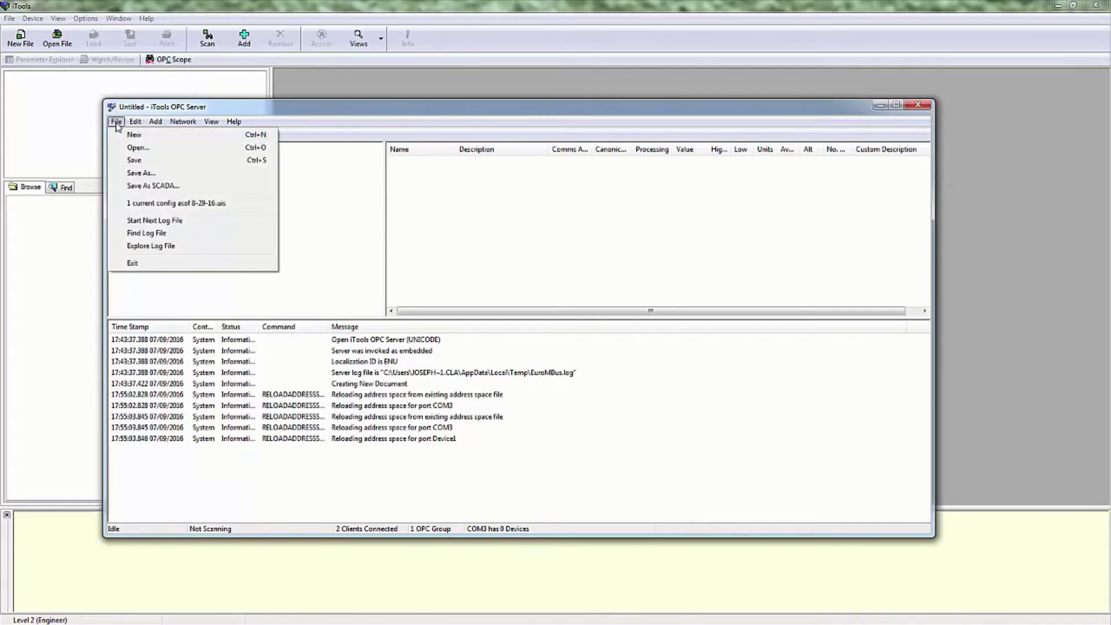
left_click(141, 173)
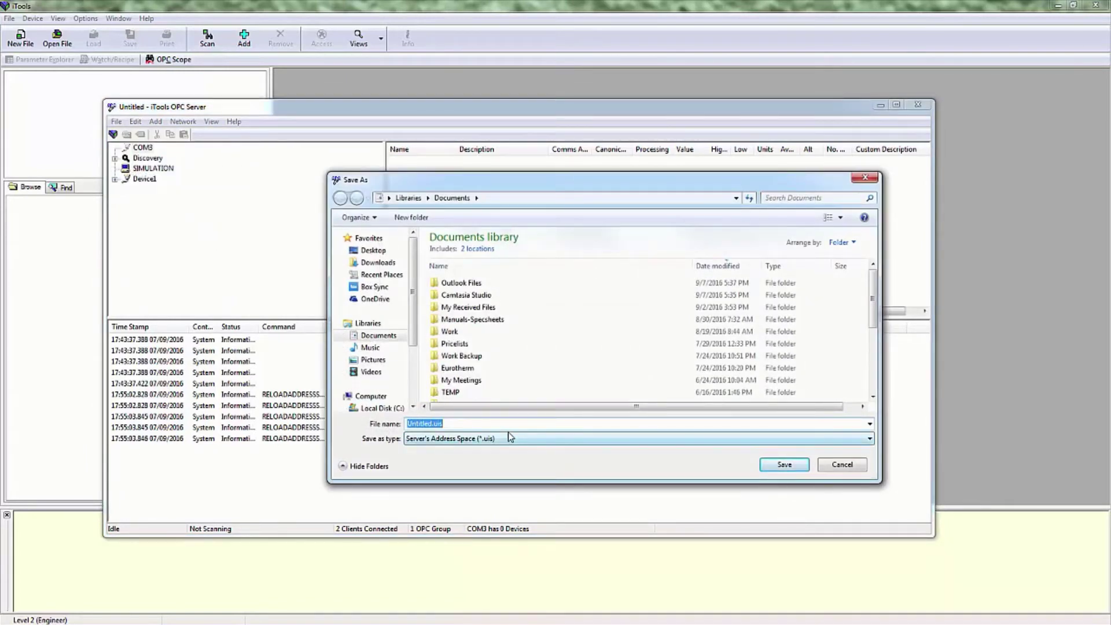
left_click(844, 467)
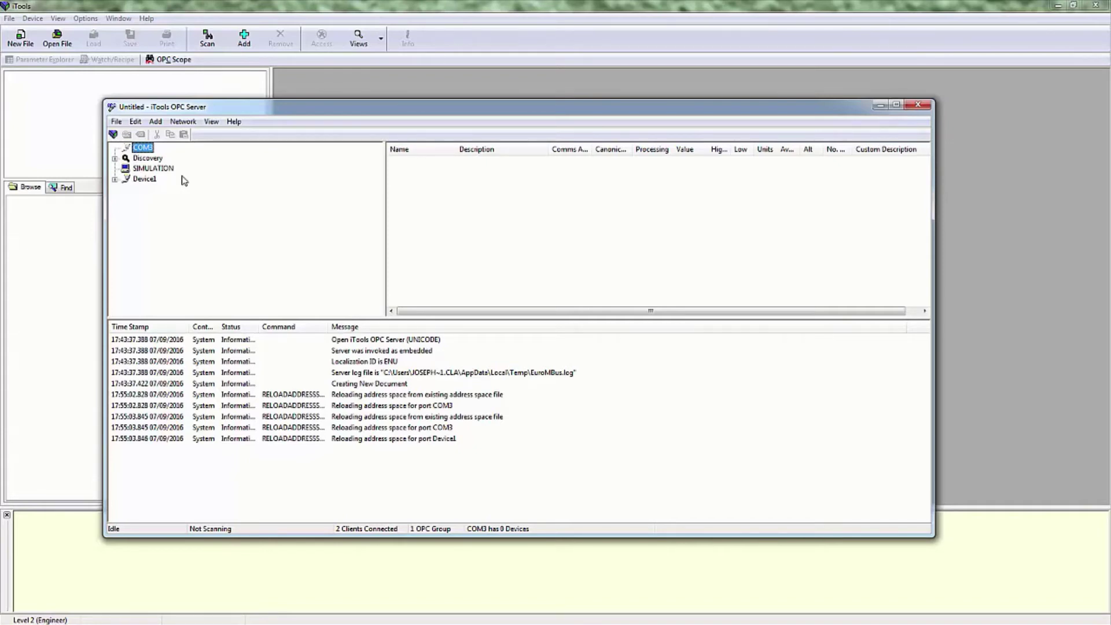
- Hide the OPC server window via View > Hide Server
left_click(212, 121)
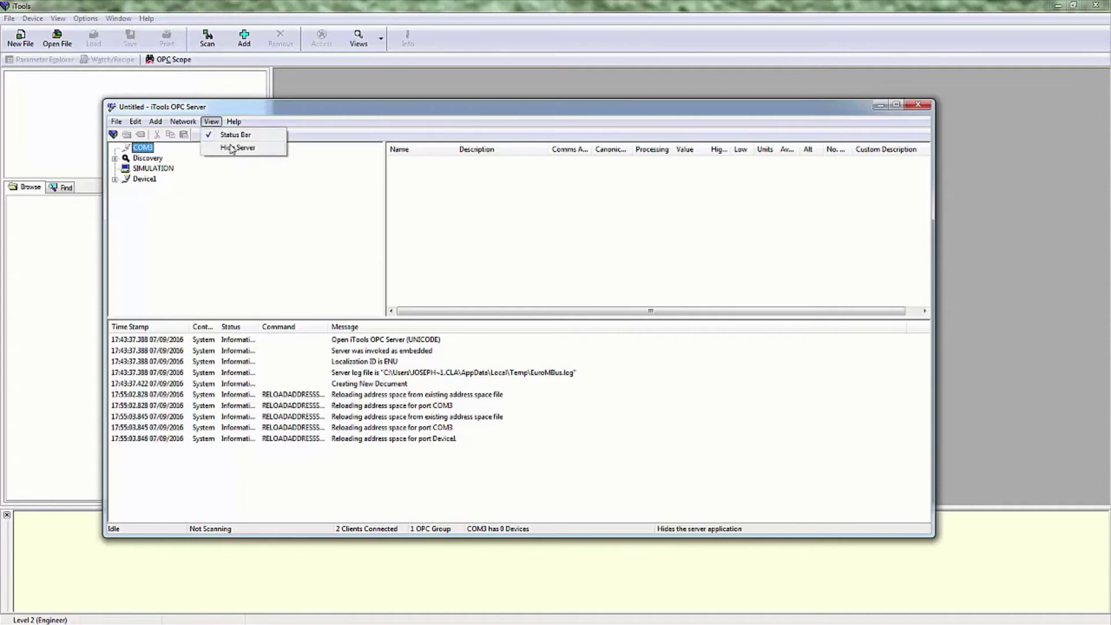
left_click(233, 148)
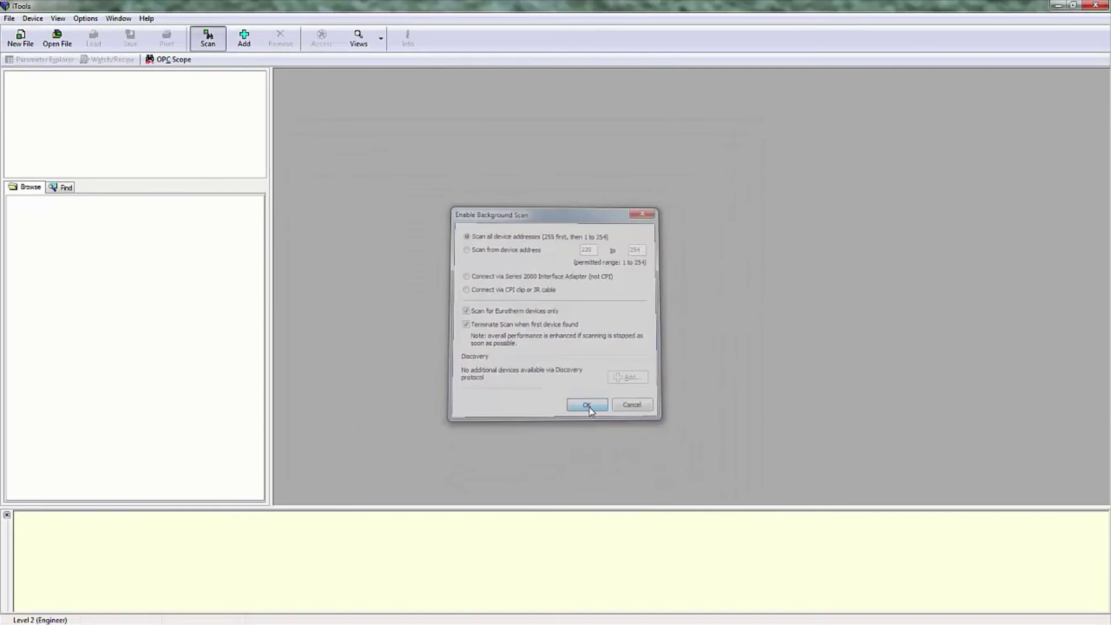
- Confirm the background scan so iTools starts scanning from address 255 for the versadac at 192.168.111.222
left_click(588, 406)
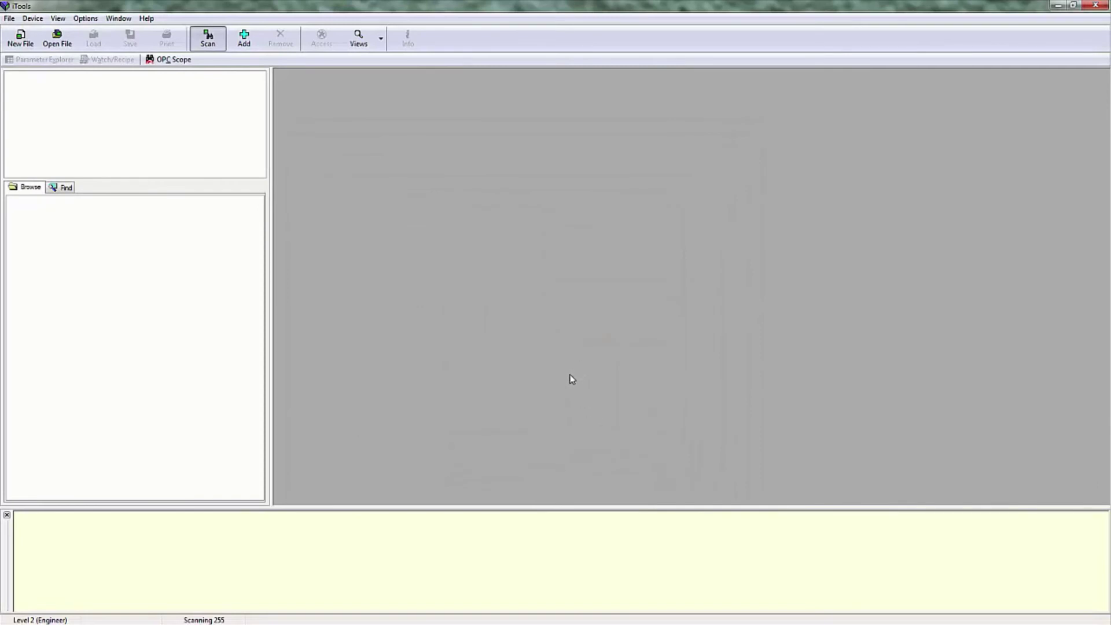